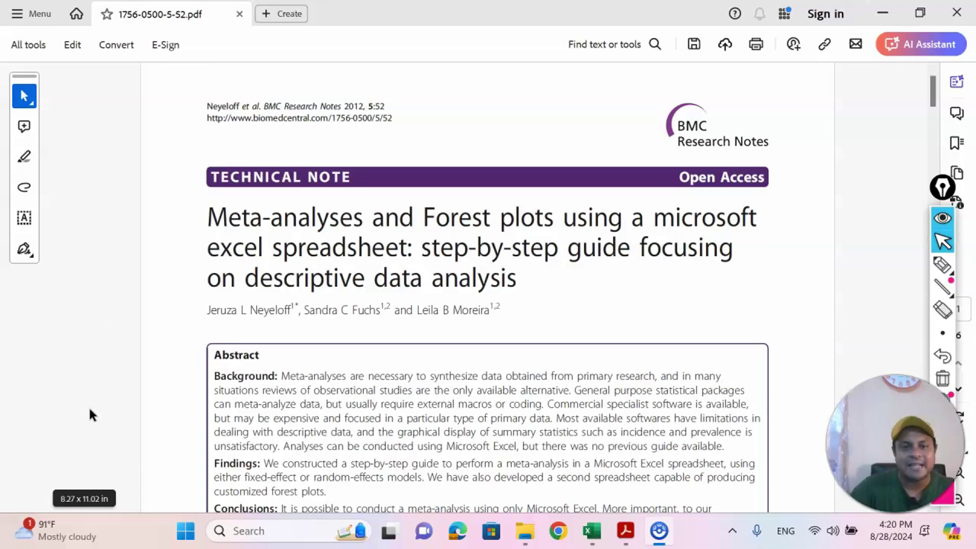
Scroll the paper down to page 2's 'Steps in analyzing data and producing a forest plot' heading.
click(348, 385)
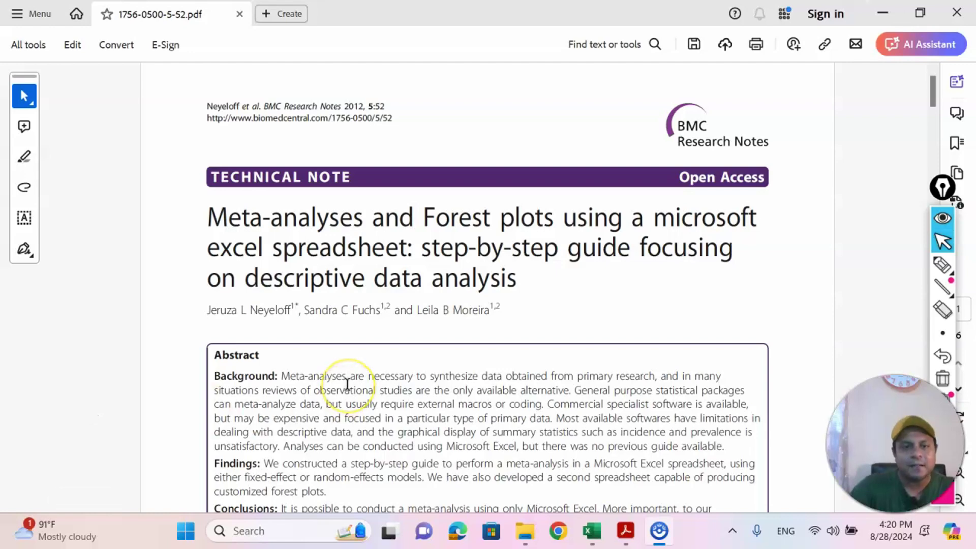
scroll(347, 385, down, 1)
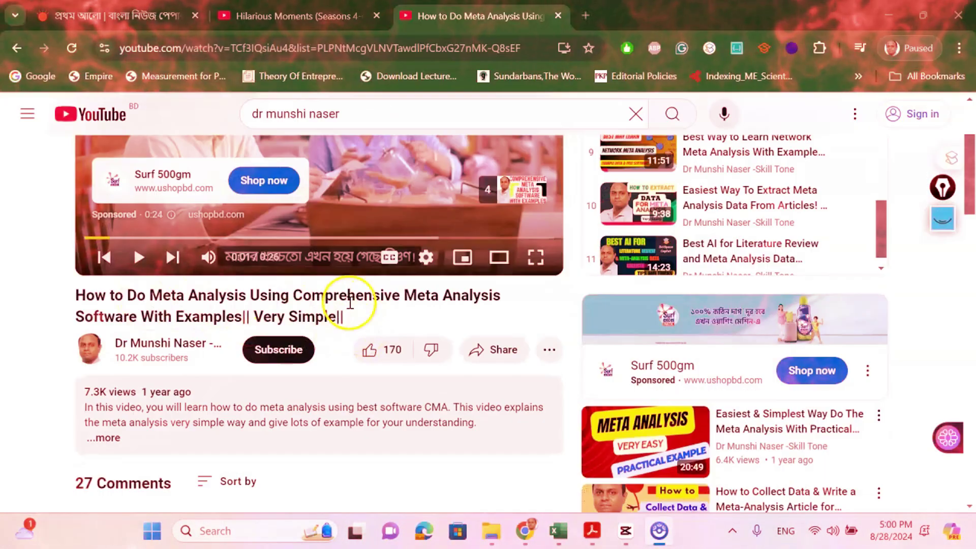
scroll(737, 397, down, 3)
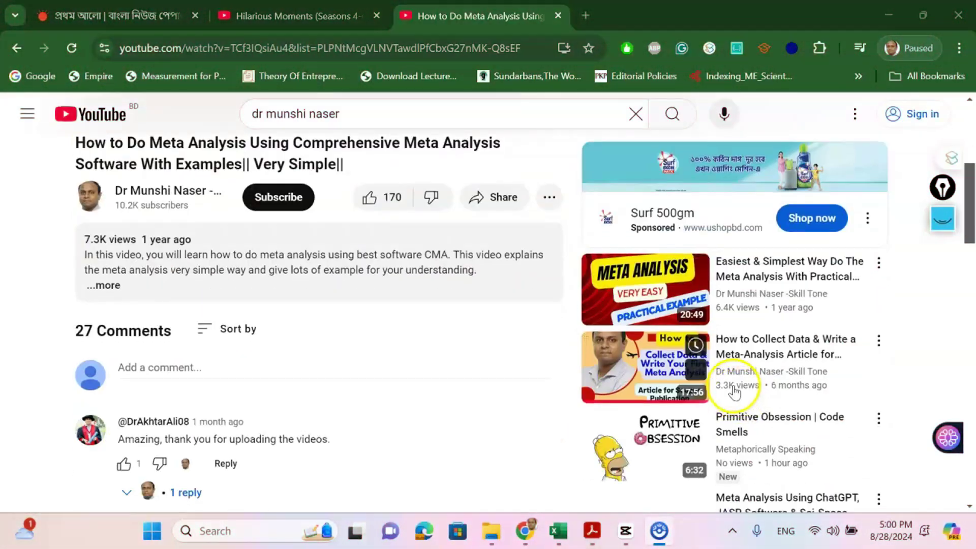
scroll(735, 391, down, 2)
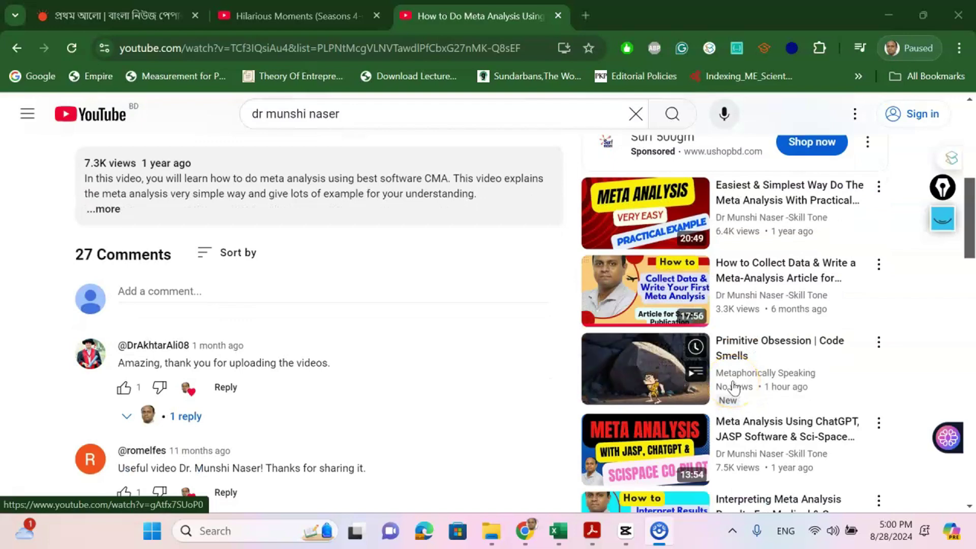
click(662, 540)
click(663, 540)
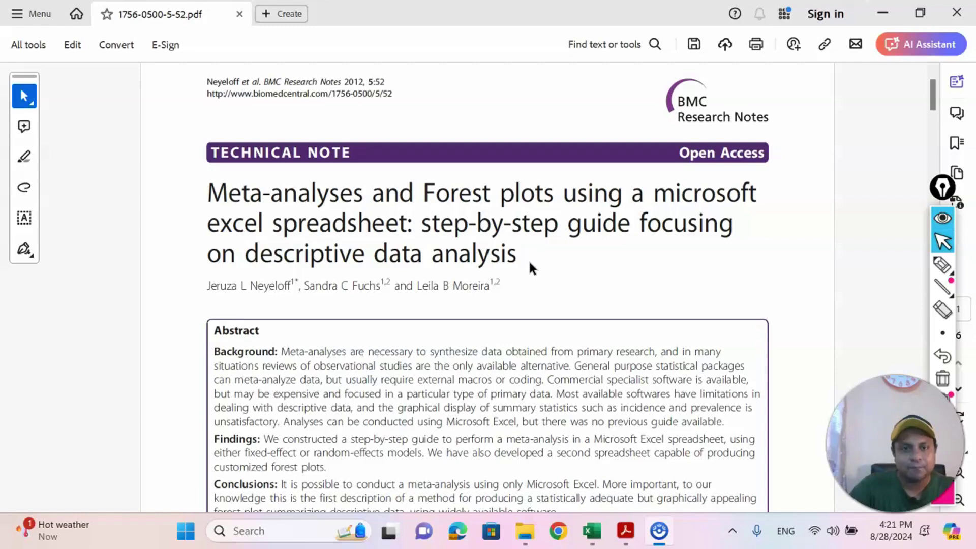
scroll(529, 261, down, 5)
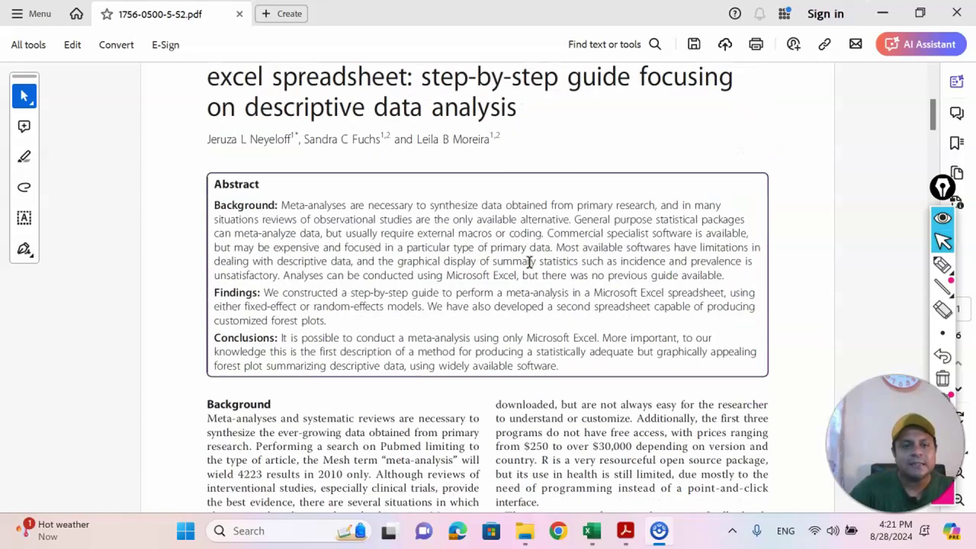
scroll(529, 261, down, 15)
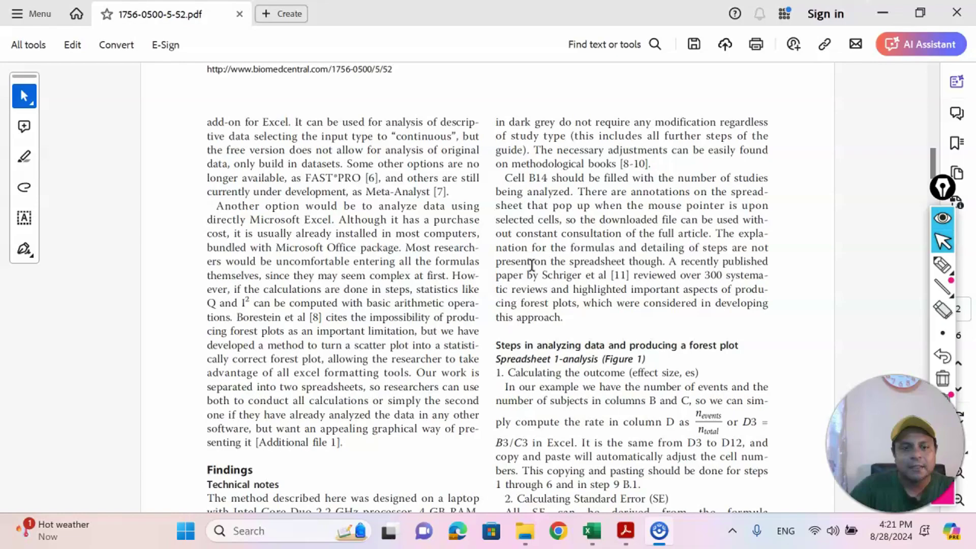
scroll(532, 265, down, 1)
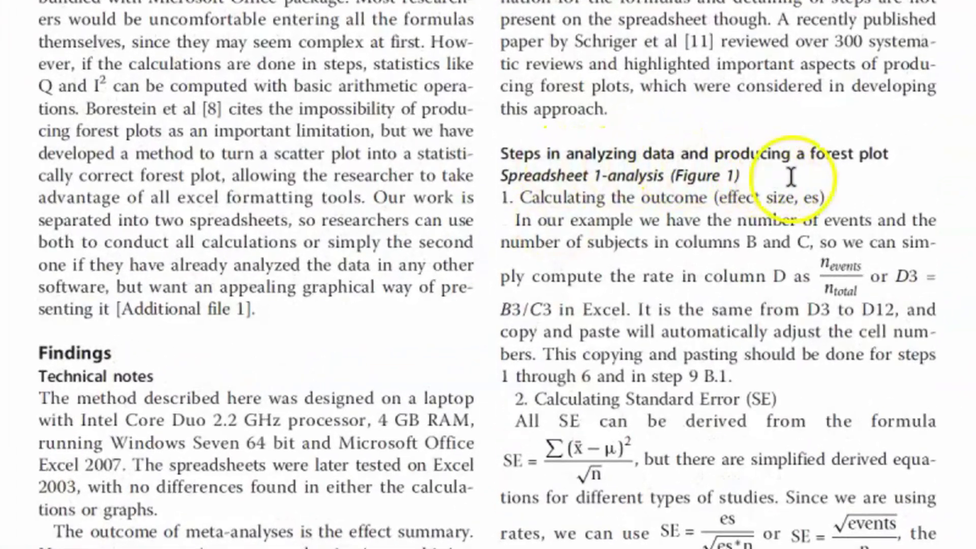
scroll(694, 188, down, 1)
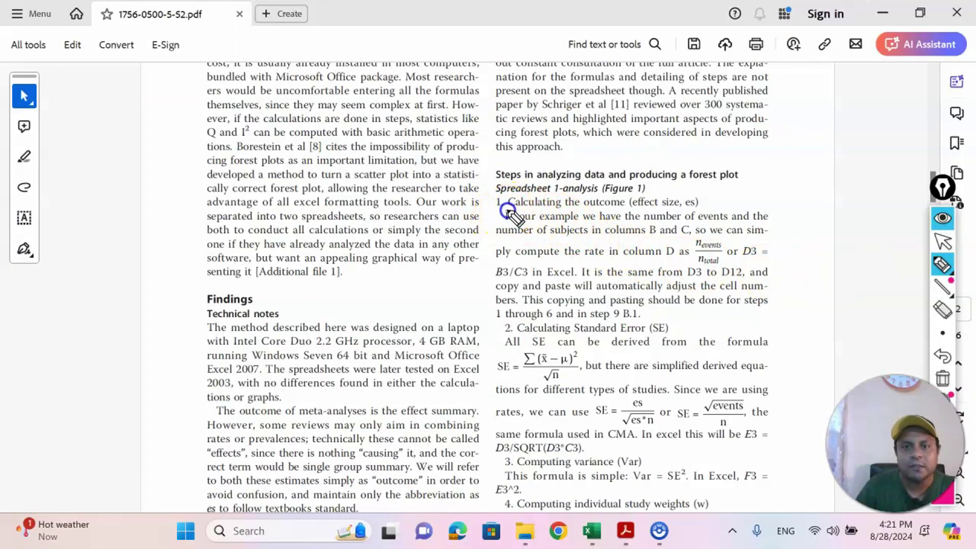
Pen-underline 'Calculating' and circle '(effect size, es)' and the n_events/n_total fraction.
drag(522, 209, 562, 211)
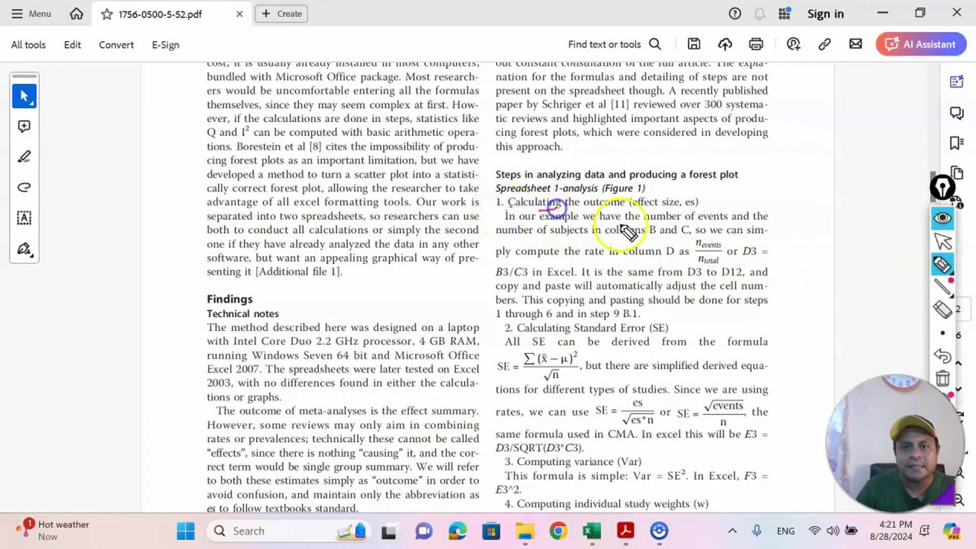
drag(686, 206, 699, 208)
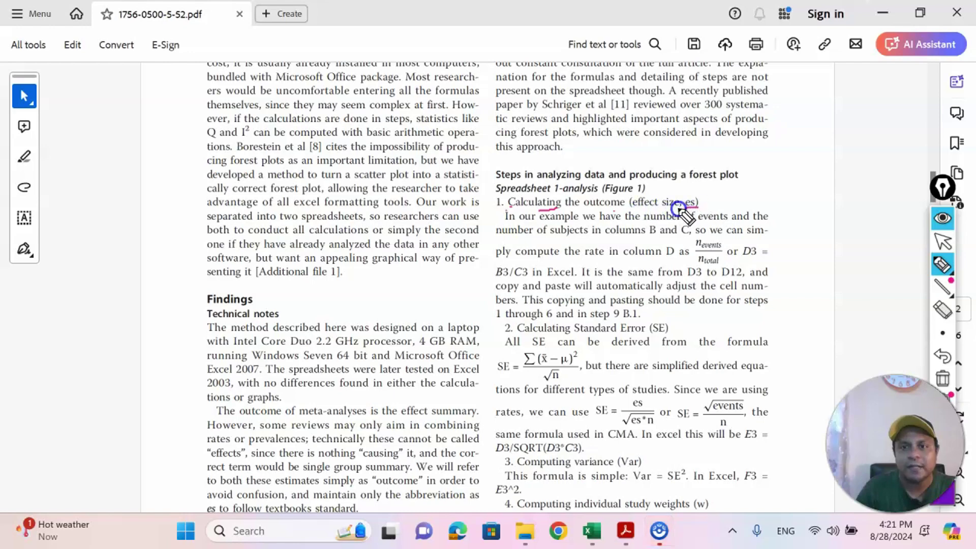
click(624, 200)
click(642, 188)
mouse_move(693, 184)
mouse_down()
mouse_move(708, 203)
mouse_move(632, 196)
mouse_move(693, 186)
mouse_up()
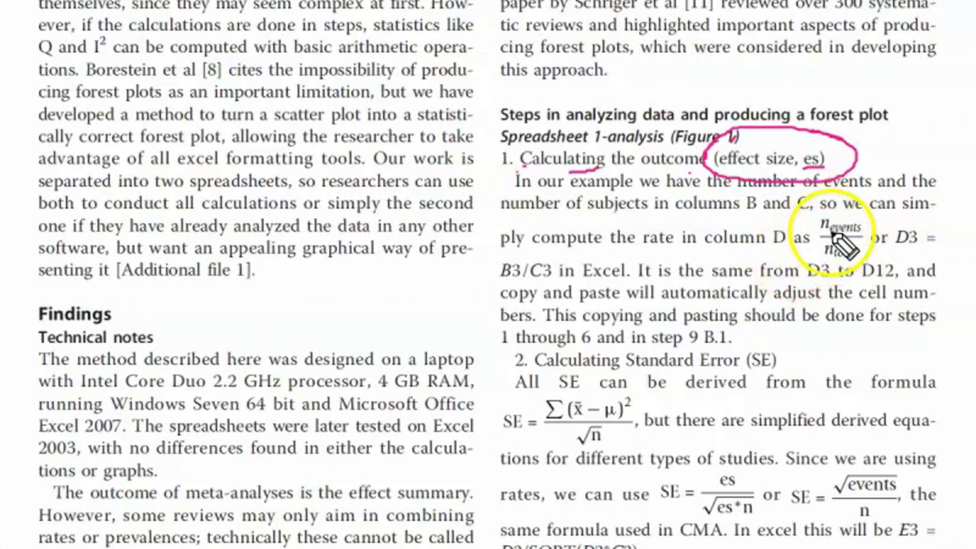
mouse_move(812, 222)
mouse_down()
mouse_move(864, 224)
mouse_move(823, 254)
mouse_move(808, 249)
mouse_up()
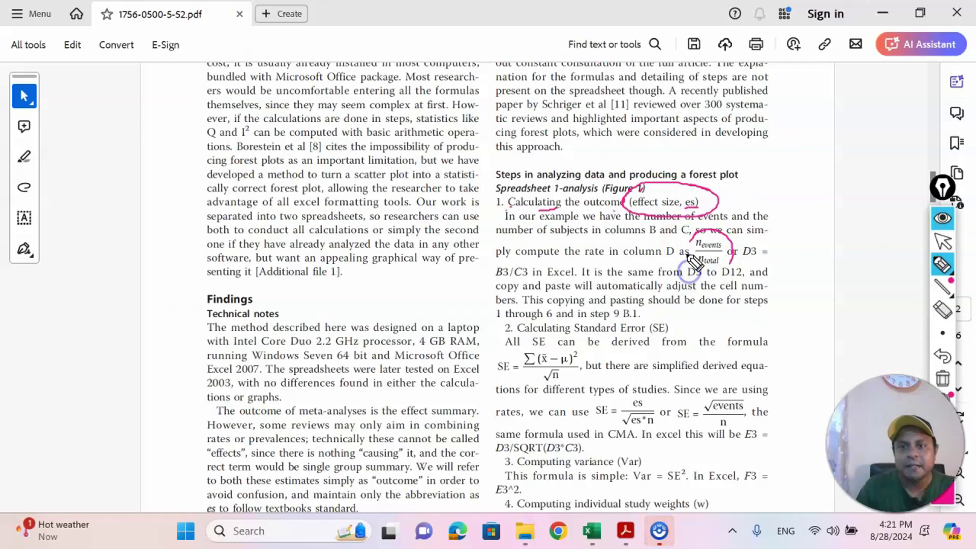
mouse_move(679, 234)
mouse_down()
mouse_move(685, 258)
mouse_move(722, 269)
mouse_up()
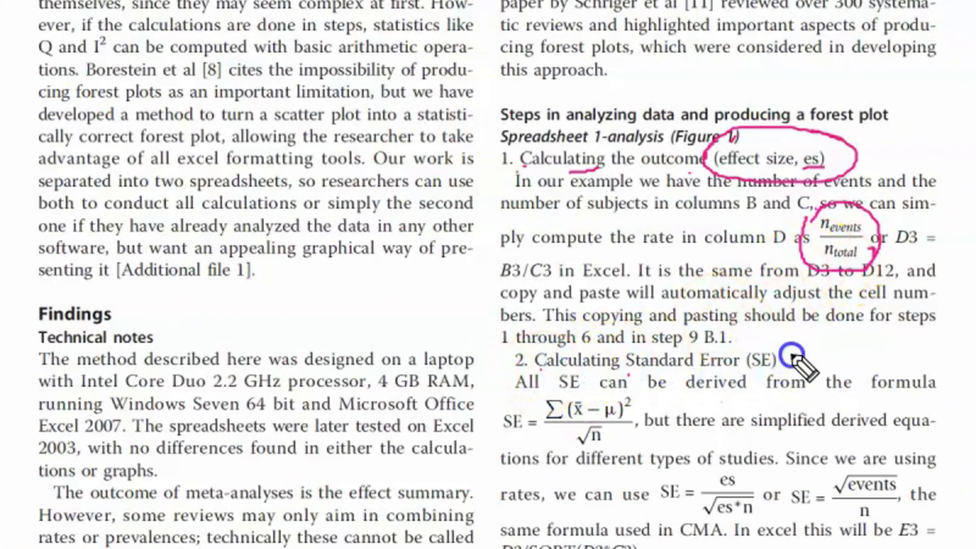
Pen-mark the steps 1–6 line, underline 'Error (SE)' and the standard error formula.
drag(792, 355, 539, 351)
drag(799, 373, 707, 375)
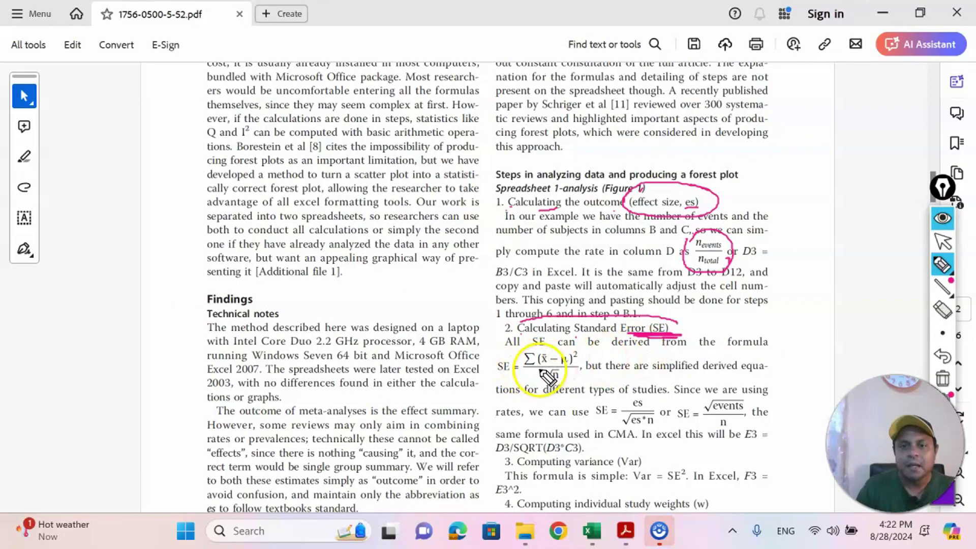
click(502, 404)
click(593, 378)
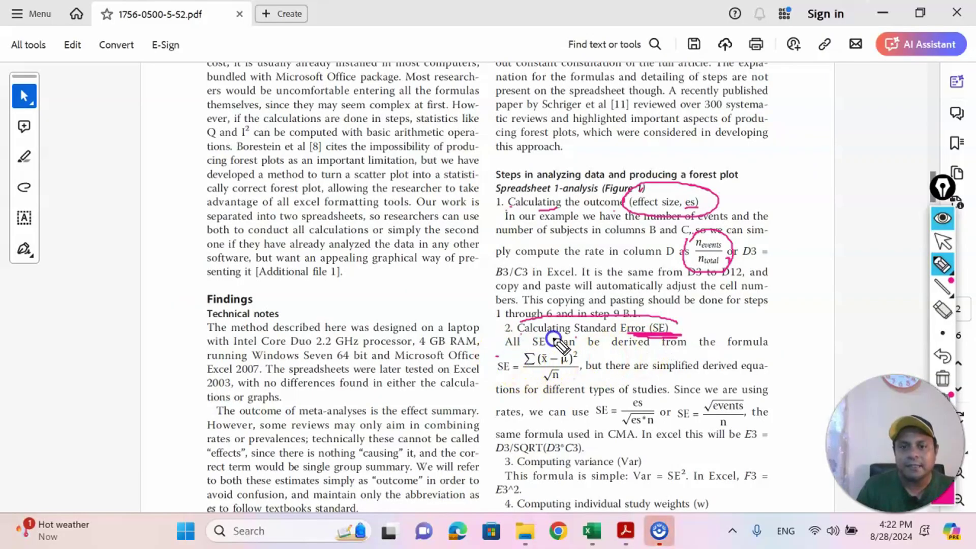
click(489, 356)
click(548, 381)
drag(514, 378, 606, 377)
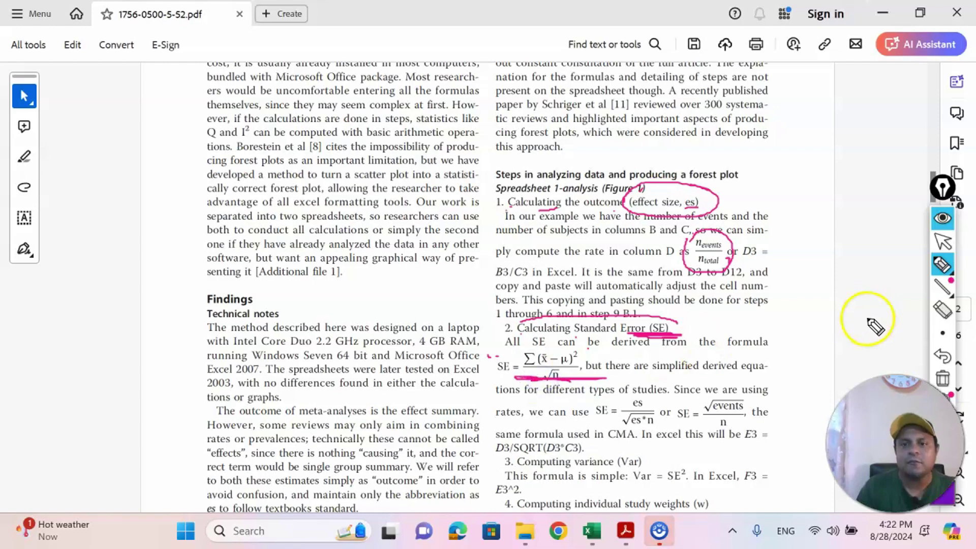
Erase all circles and underlines from the page and put away the drawing tools.
click(943, 309)
mouse_move(812, 244)
mouse_down()
mouse_move(414, 321)
mouse_move(585, 403)
mouse_move(524, 392)
mouse_move(585, 364)
mouse_up()
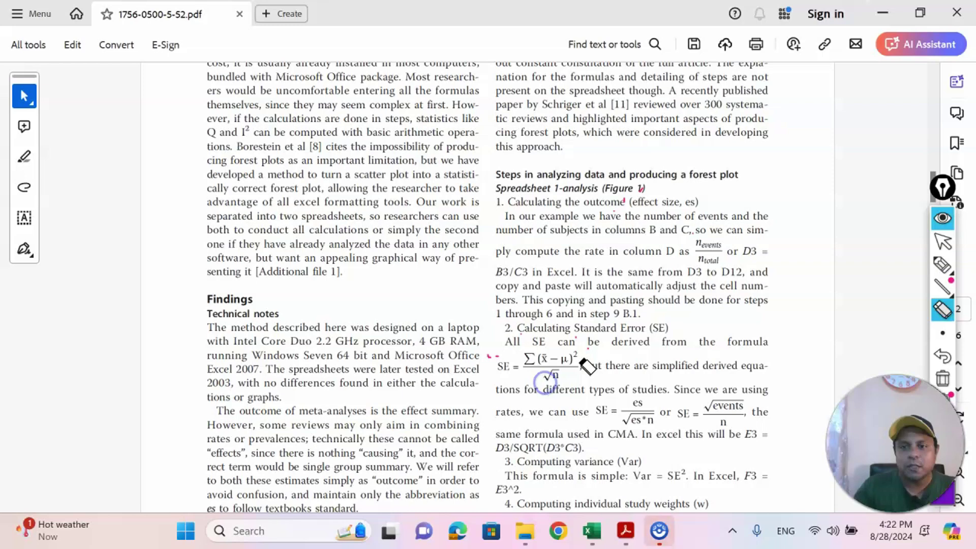
click(947, 203)
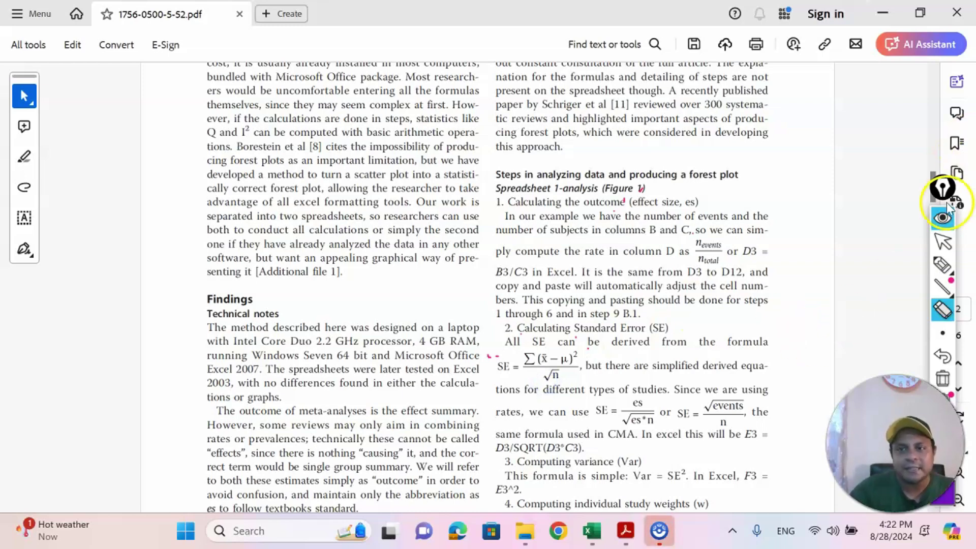
Scroll down through steps 2–6 to the Figure 1 Spreadsheet 1 calculation table.
scroll(573, 294, down, 1)
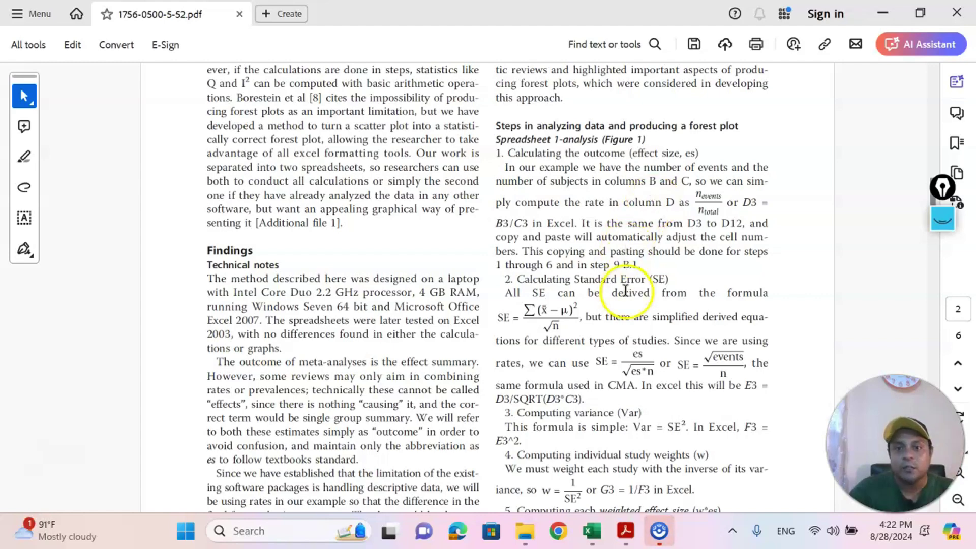
scroll(627, 291, down, 2)
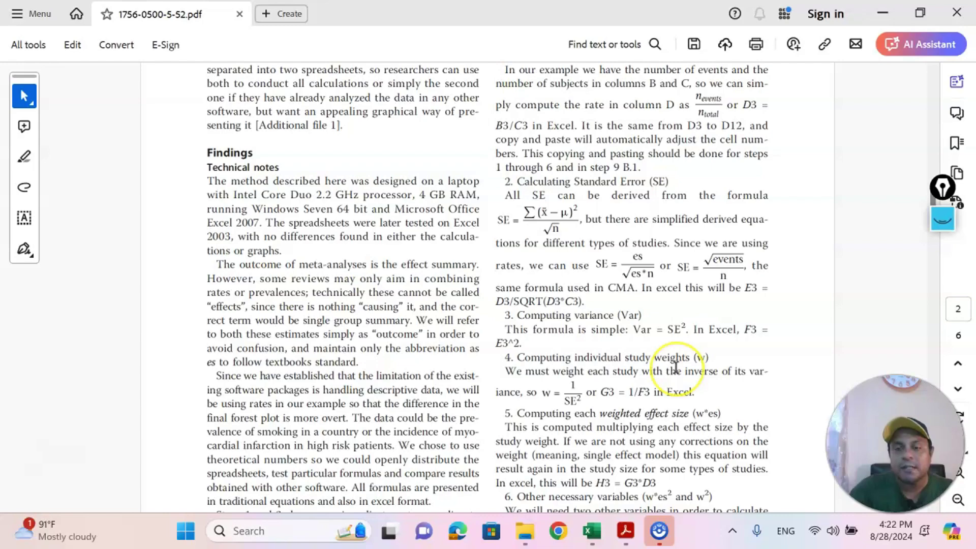
scroll(675, 366, down, 1)
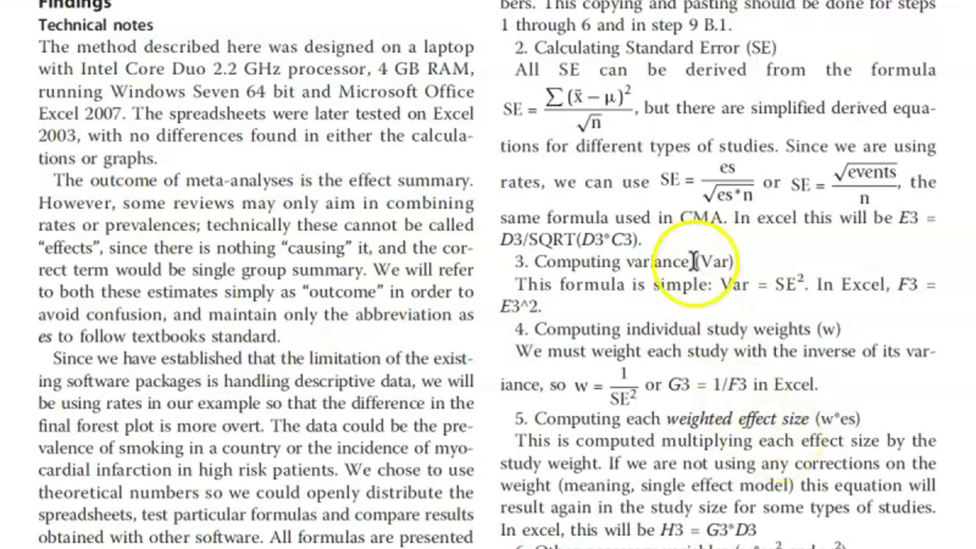
scroll(694, 310, down, 1)
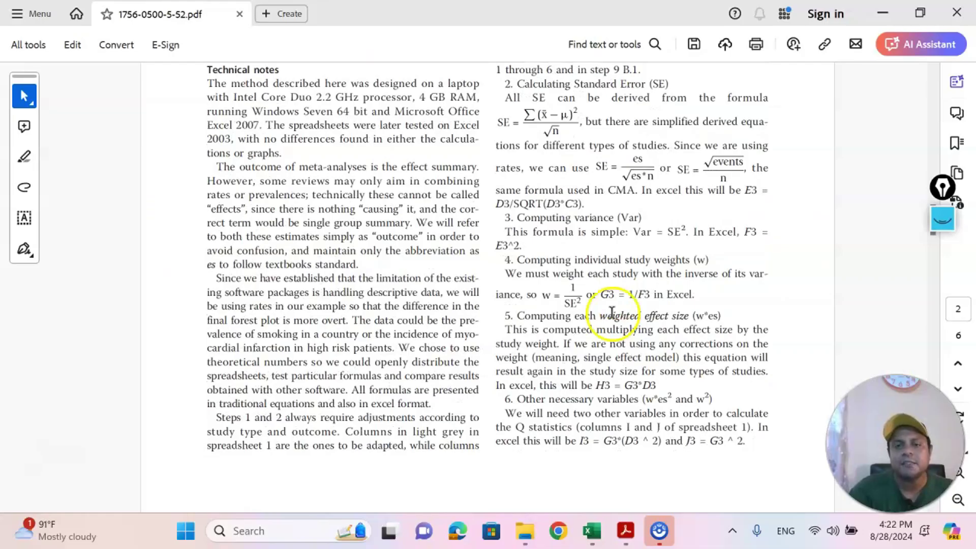
scroll(585, 356, down, 5)
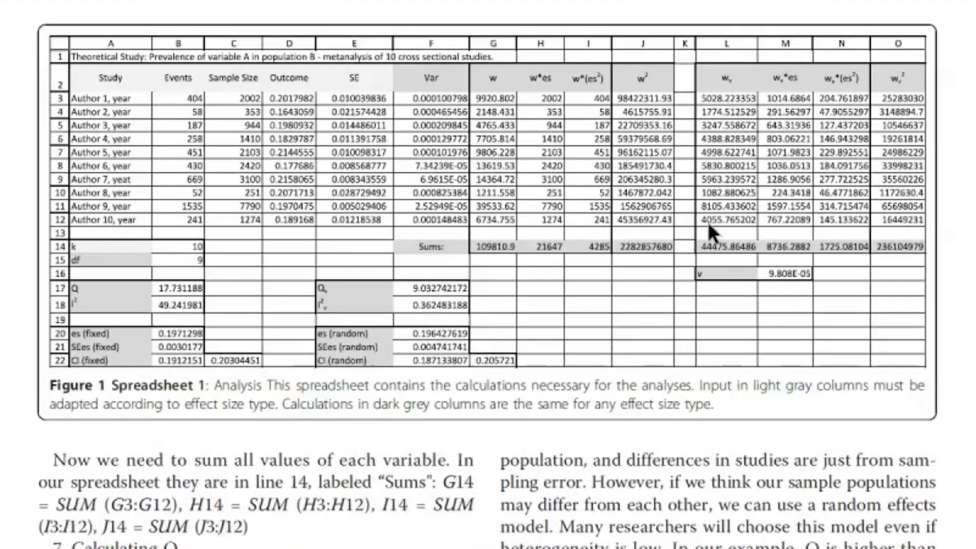
Return the PDF to the forest plot steps section showing step 1's D3 = B3/C3 formula.
scroll(707, 221, down, 12)
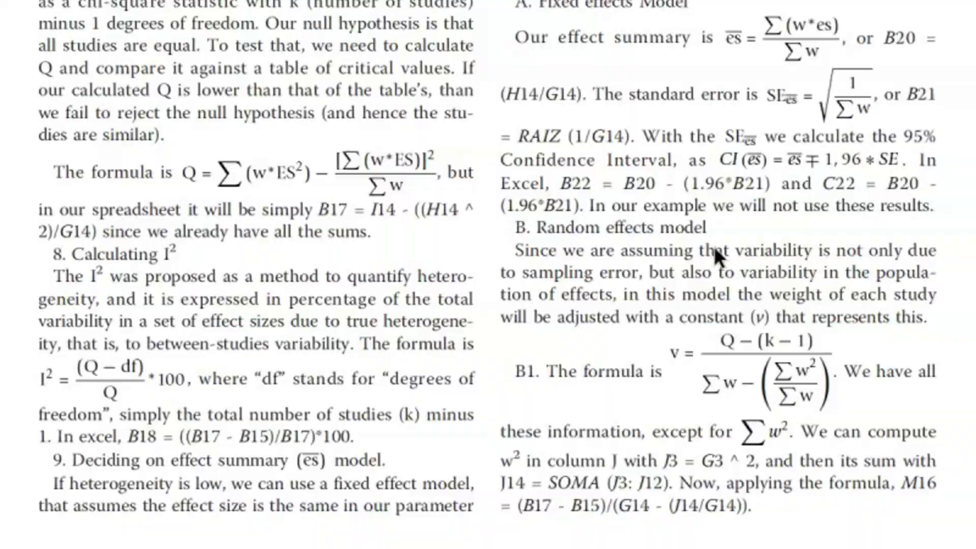
scroll(714, 247, down, 15)
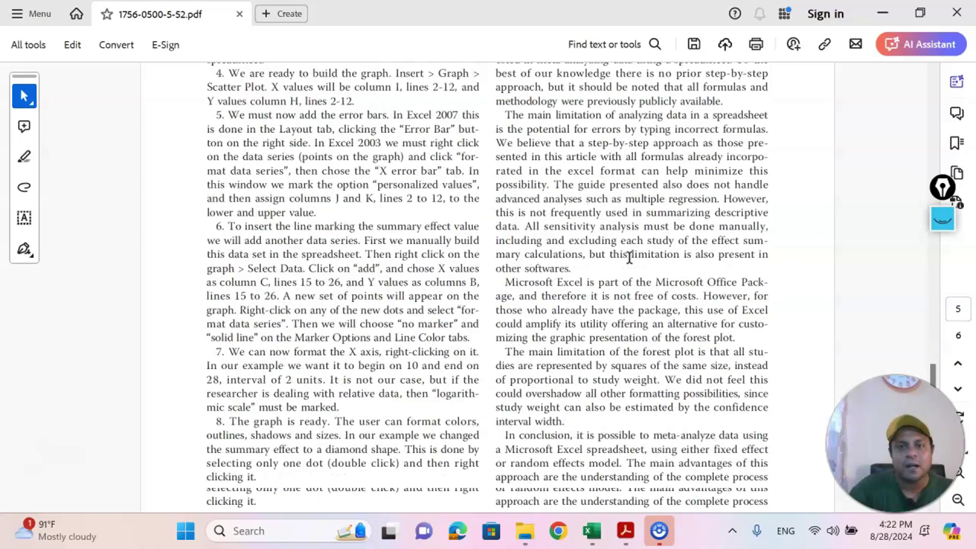
scroll(630, 257, up, 12)
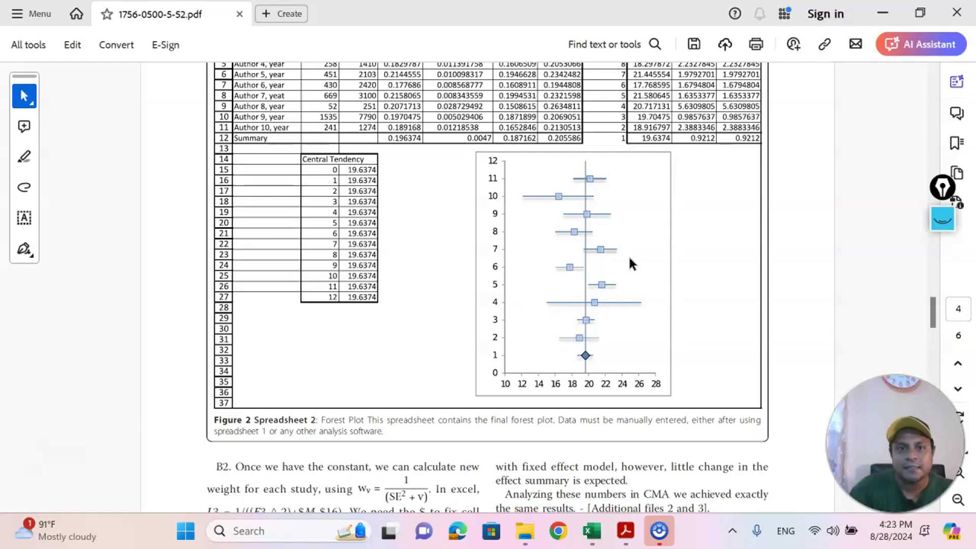
click(588, 542)
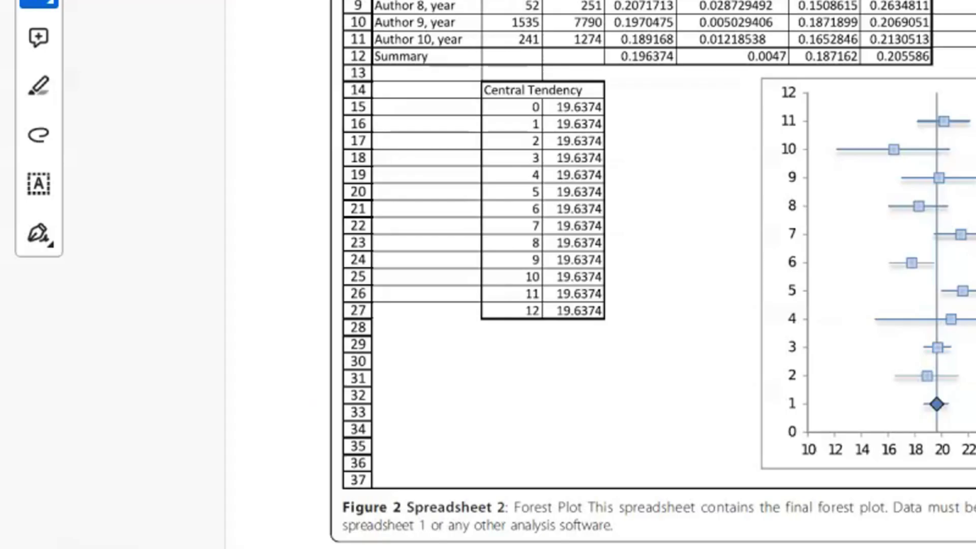
scroll(549, 274, up, 15)
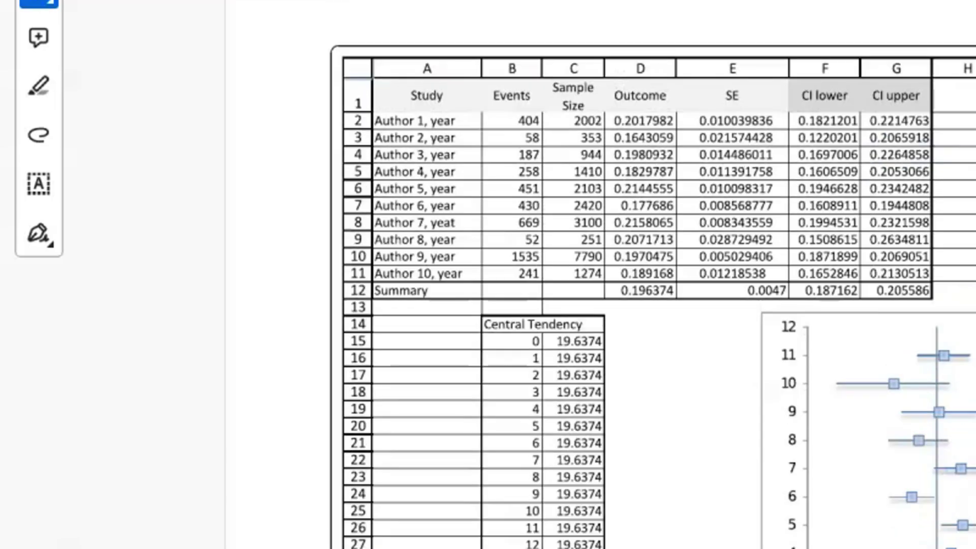
scroll(549, 275, up, 5)
scroll(549, 275, down, 1)
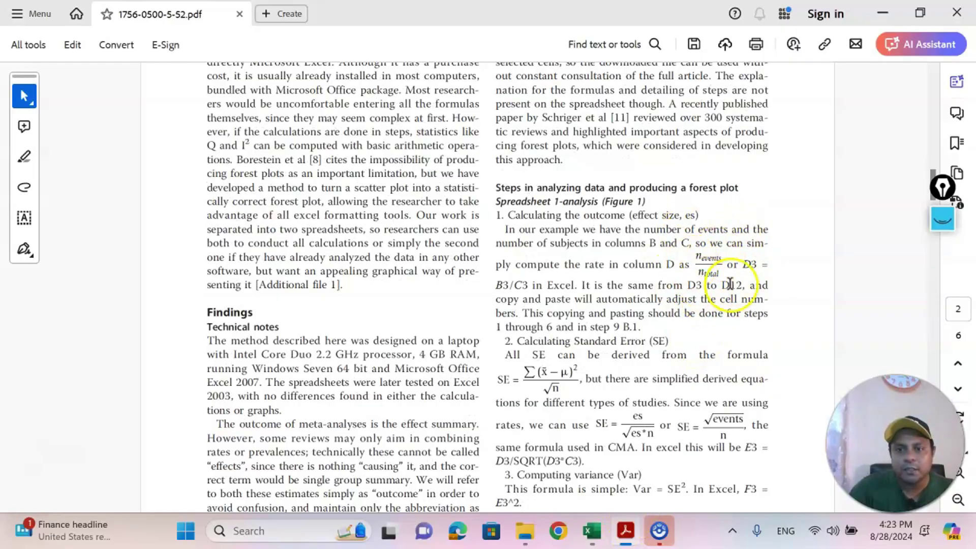
Bring up the Excel Calculations sheet where D3 computes the outcome as =B3/C3.
scroll(731, 284, down, 1)
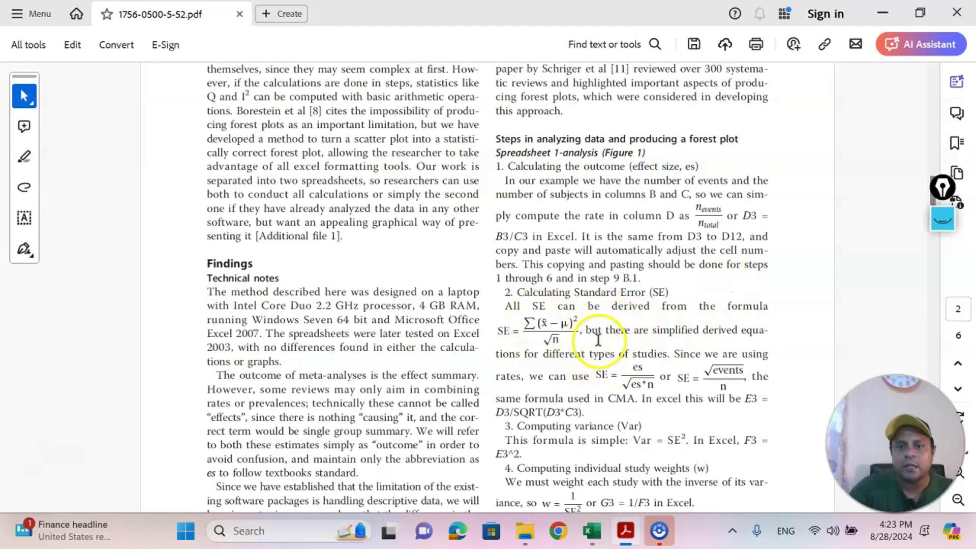
click(591, 530)
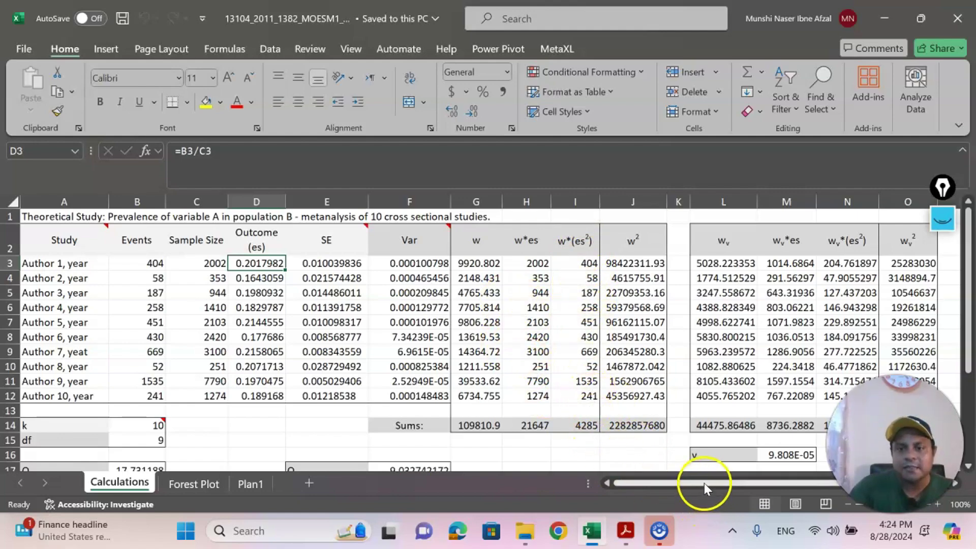
Scroll the Calculations sheet, then open the Forest Plot sheet with outcome, SE and CI columns.
scroll(651, 366, down, 2)
scroll(652, 365, down, 2)
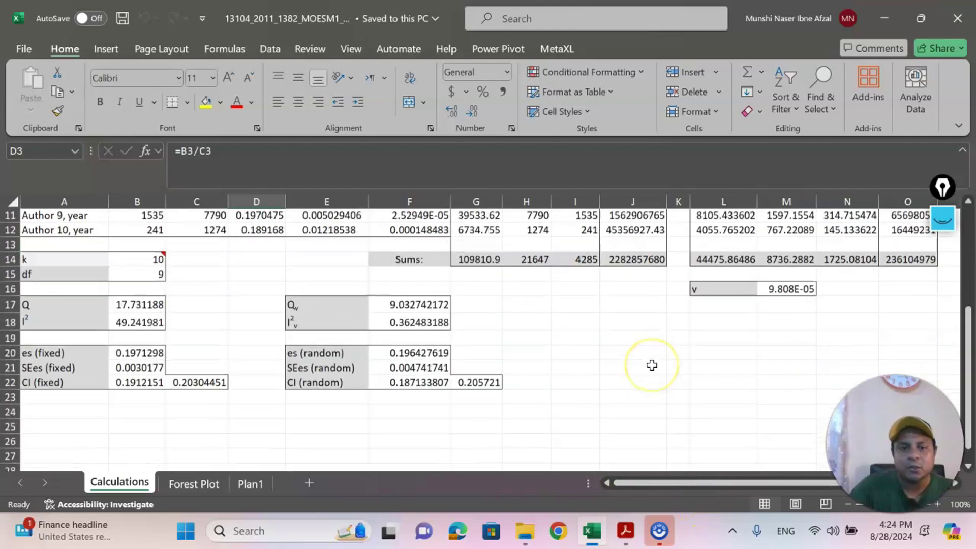
scroll(652, 365, up, 2)
scroll(651, 364, down, 2)
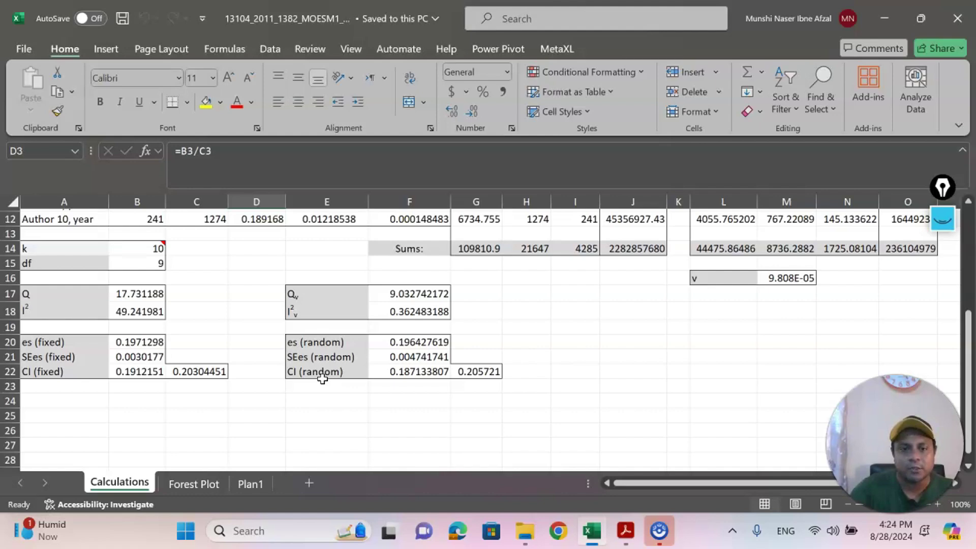
click(192, 486)
scroll(350, 305, down, 4)
scroll(350, 305, up, 4)
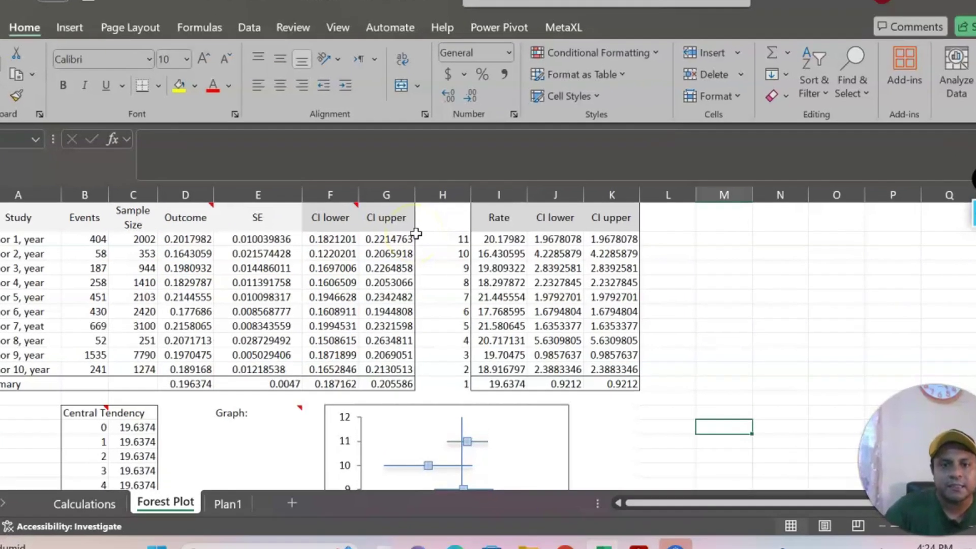
Scroll around the Forest Plot sheet's chart.
scroll(421, 244, down, 3)
scroll(358, 264, down, 3)
scroll(316, 274, down, 2)
scroll(437, 356, up, 4)
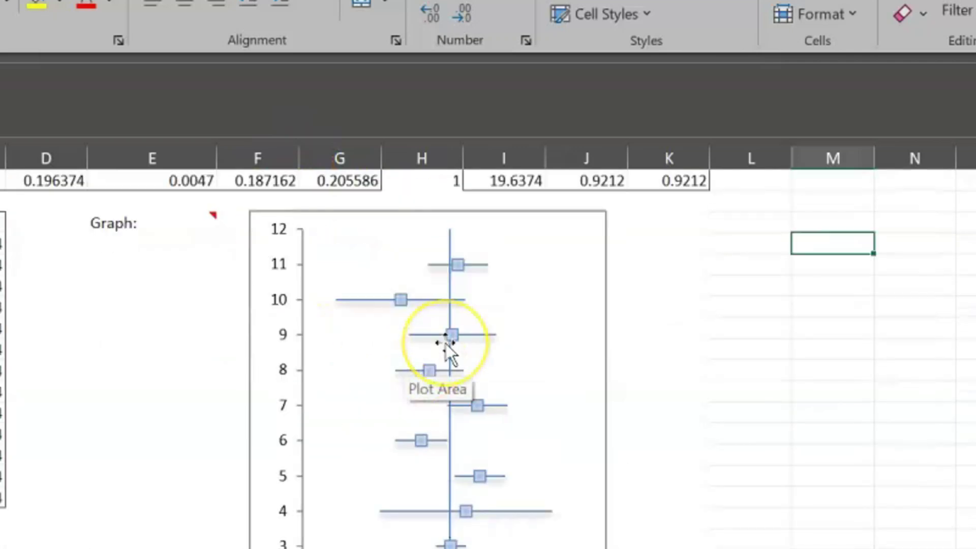
scroll(446, 344, down, 4)
scroll(447, 356, up, 3)
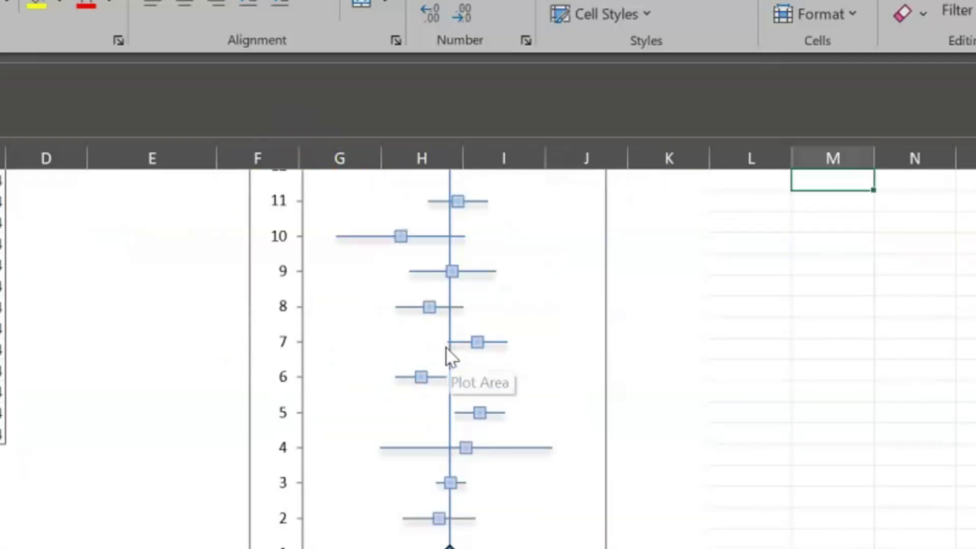
scroll(446, 352, up, 3)
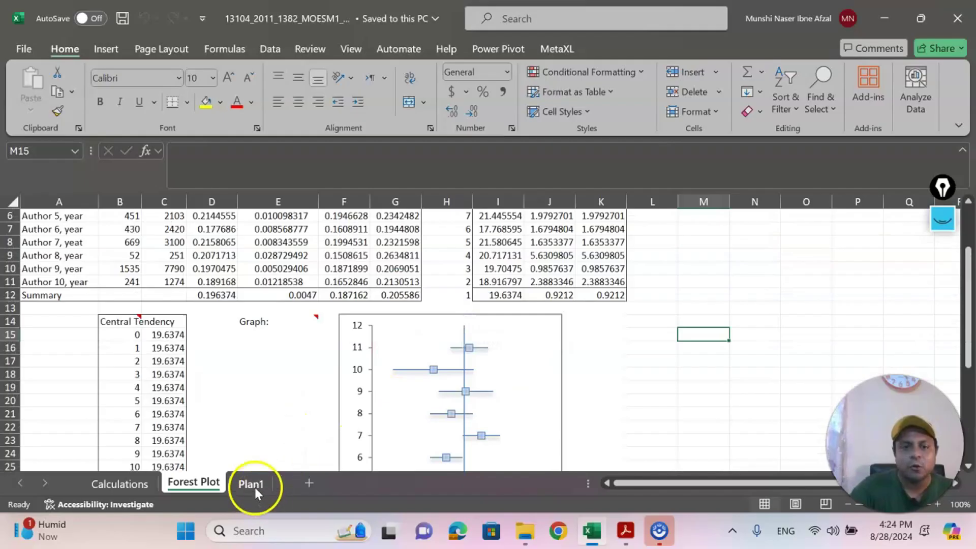
Check the license note on Plan1, then return to the top of the Calculations sheet.
click(255, 487)
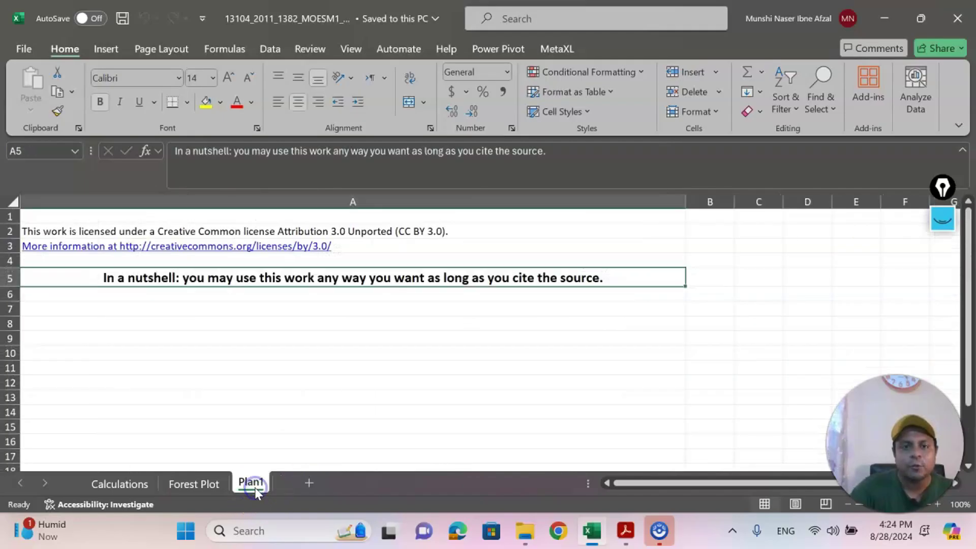
click(115, 482)
scroll(467, 369, up, 3)
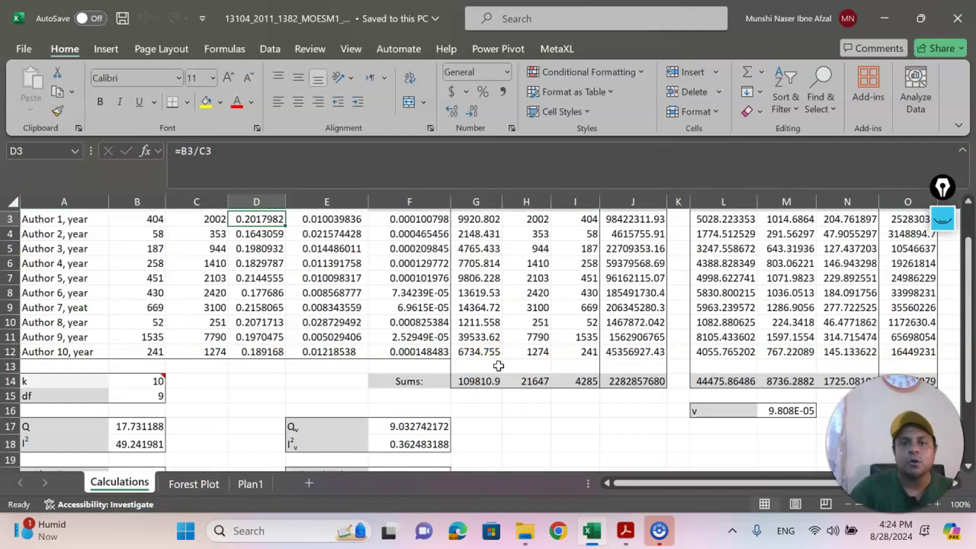
scroll(499, 366, up, 1)
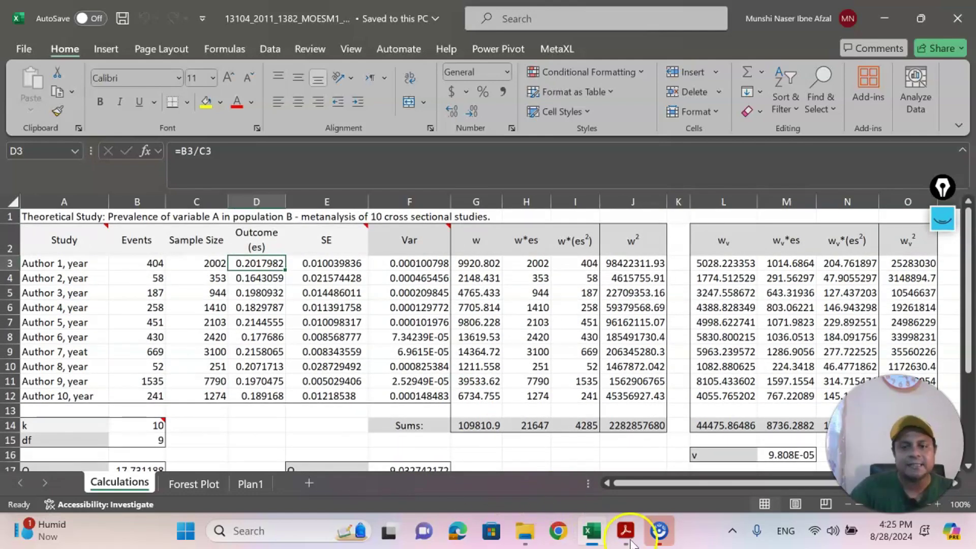
mouse_move(625, 530)
click(605, 506)
scroll(394, 275, up, 15)
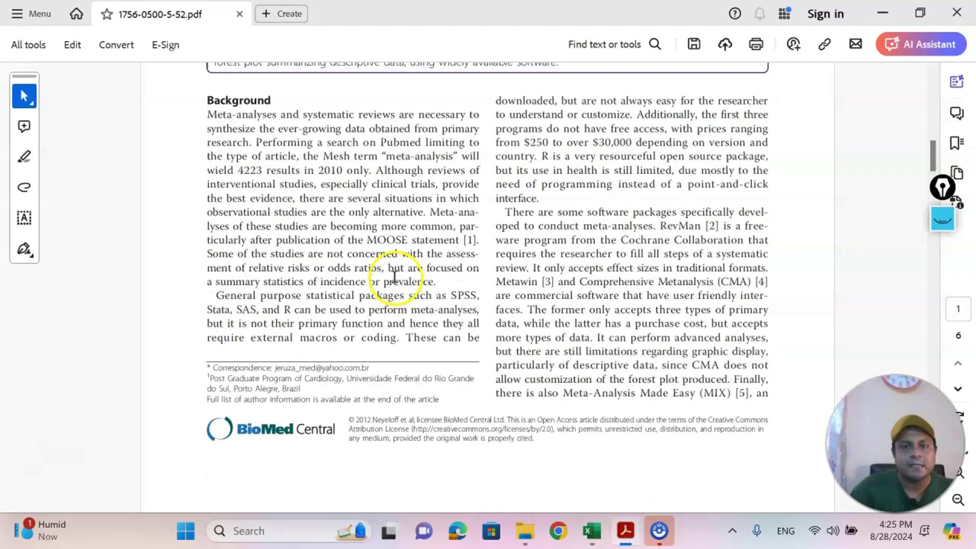
scroll(395, 275, down, 5)
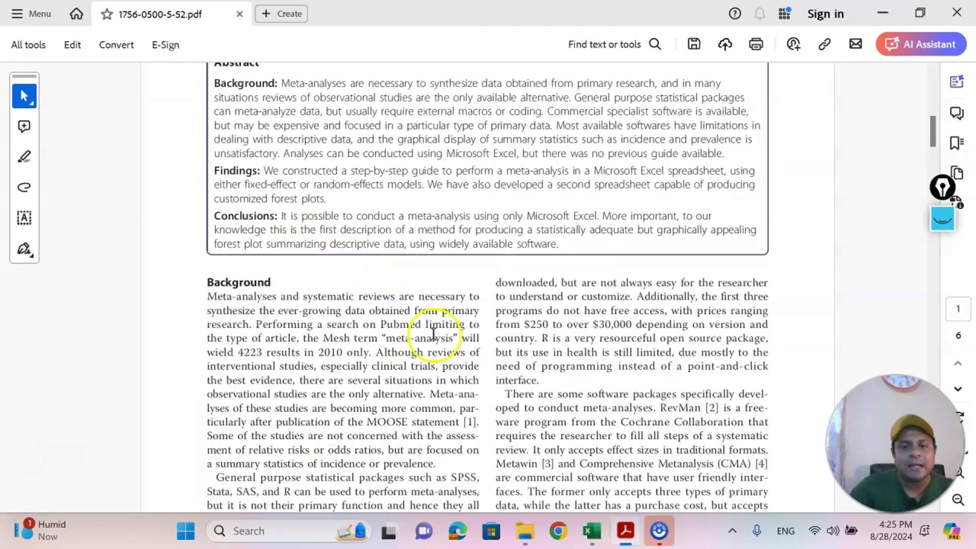
click(594, 532)
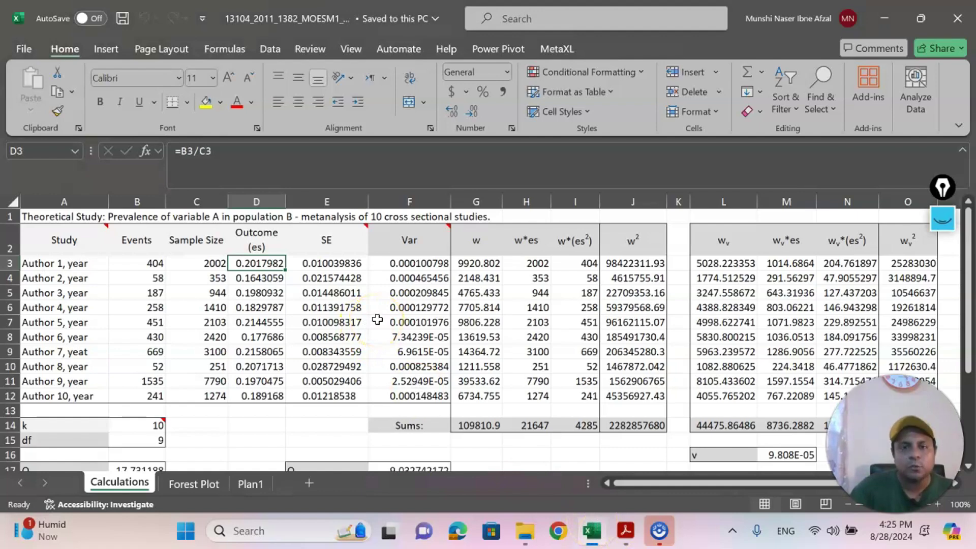
View the Forest Plot sheet's chart and 19.6374 Central Tendency column, then return to the PDF.
scroll(377, 319, down, 4)
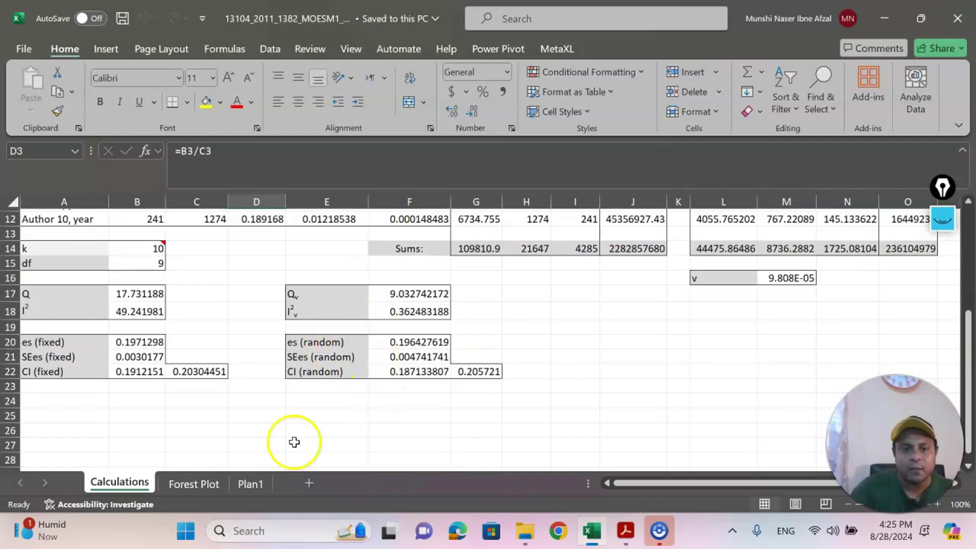
click(198, 486)
scroll(506, 337, down, 3)
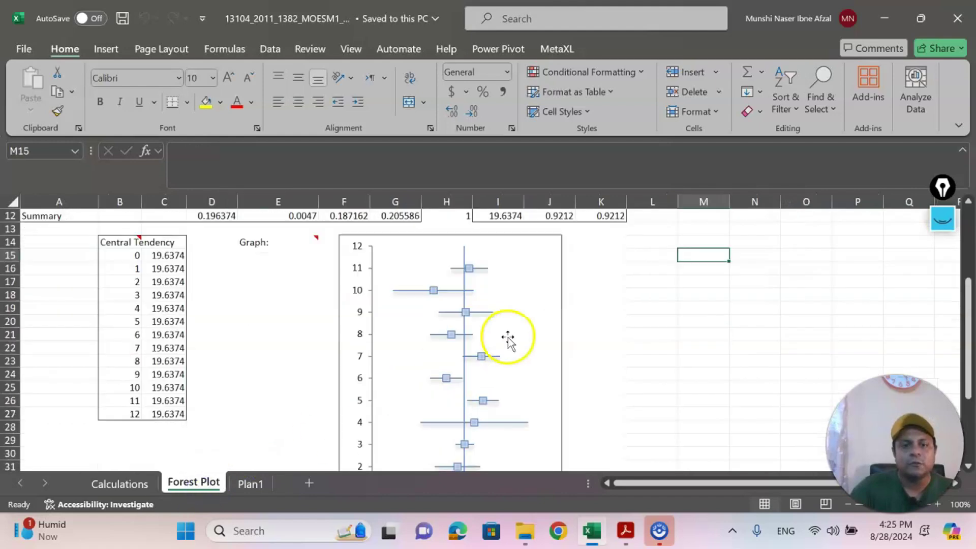
scroll(507, 336, down, 2)
scroll(511, 343, up, 3)
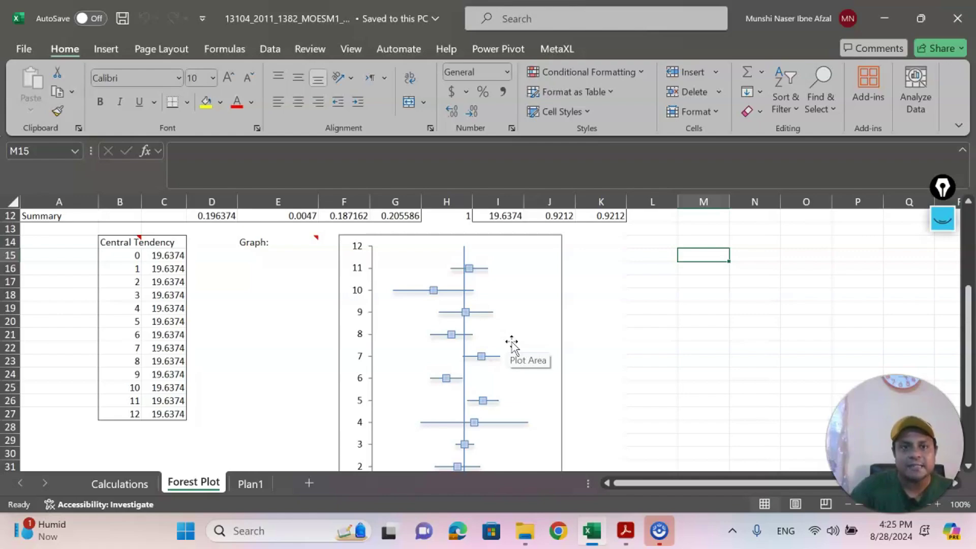
click(626, 532)
Scroll the paper up to its title page and back down.
scroll(570, 362, up, 5)
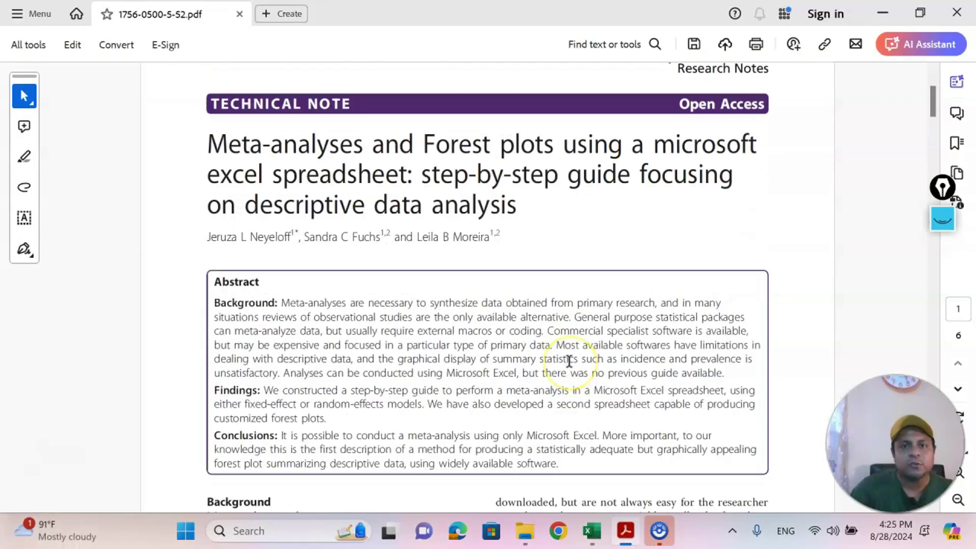
scroll(569, 362, up, 1)
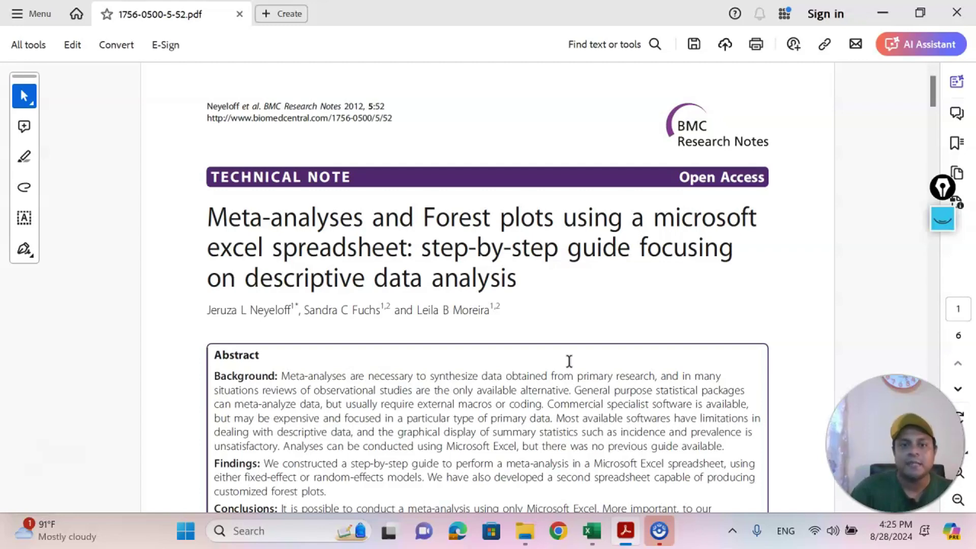
scroll(569, 362, down, 1)
Visit the workbook's Calculations sheet, then return to the paper's page 2 forest plot steps.
click(589, 529)
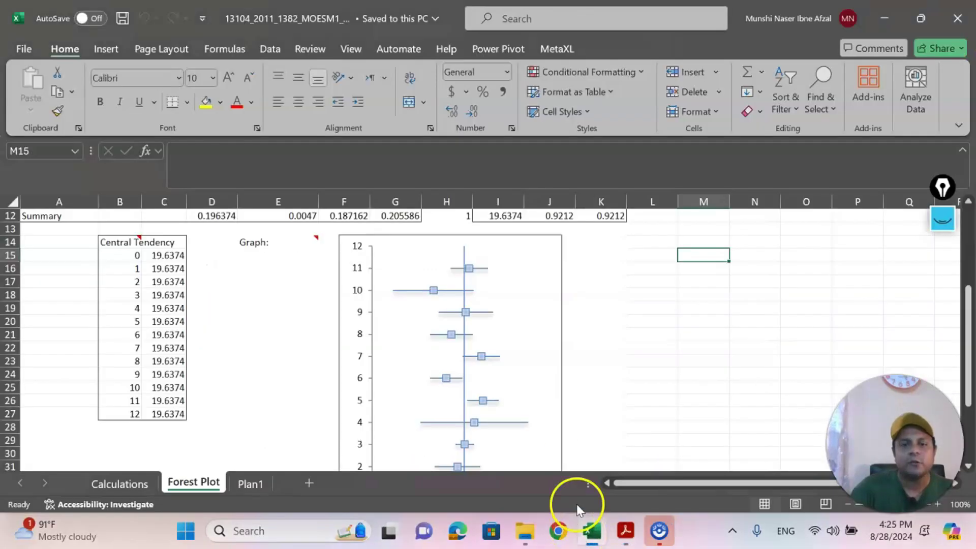
scroll(587, 391, up, 4)
click(139, 483)
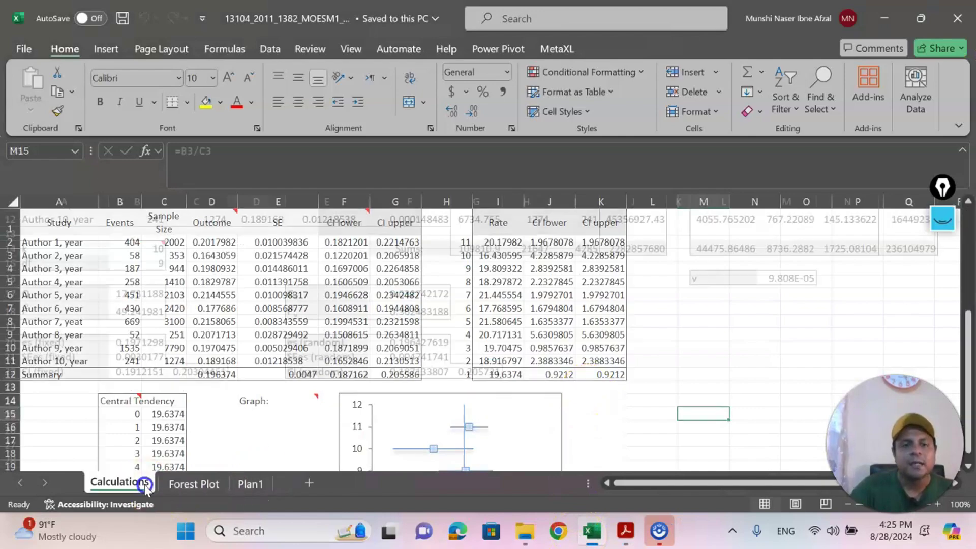
scroll(369, 380, up, 4)
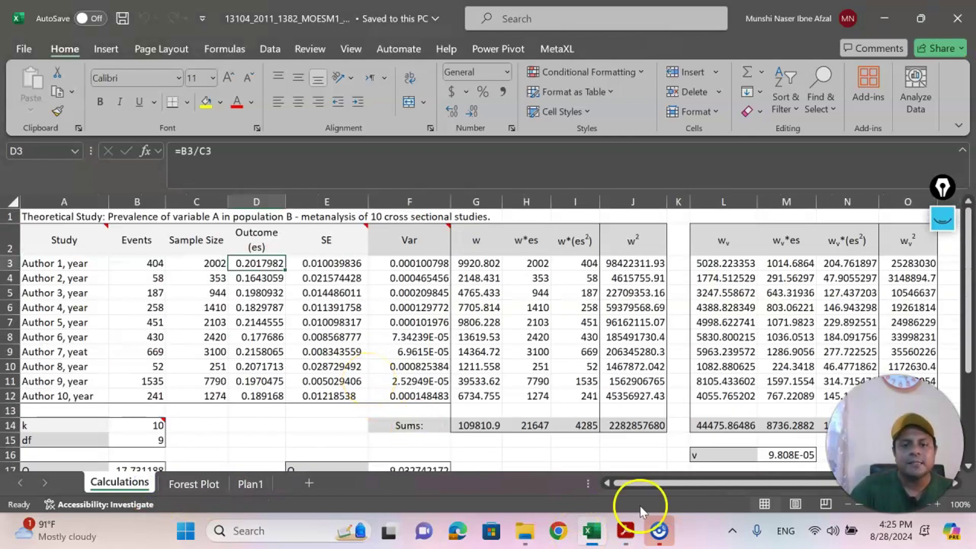
click(625, 530)
Scroll to page 2's Steps section, where step 1 computes each study's rate as D3 = B3/C3.
scroll(661, 321, down, 6)
scroll(658, 326, down, 10)
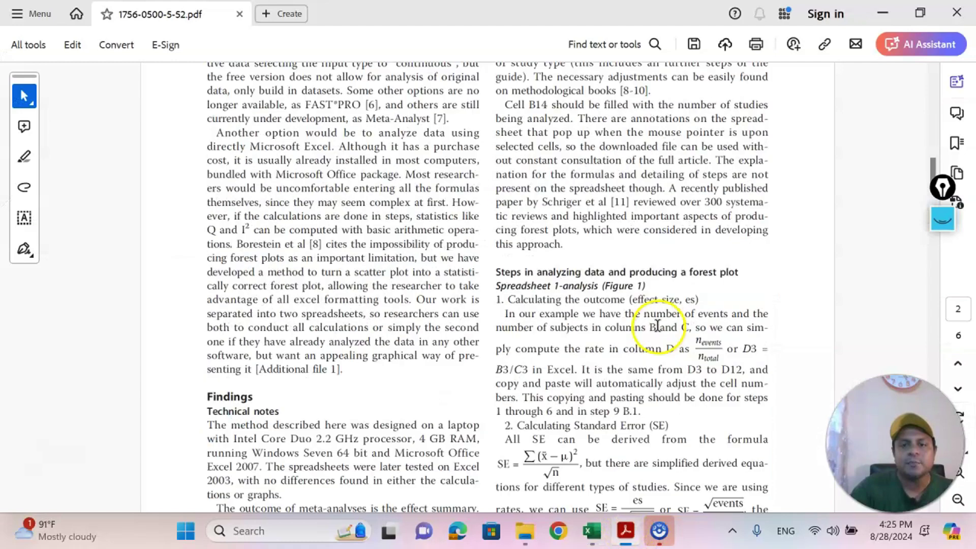